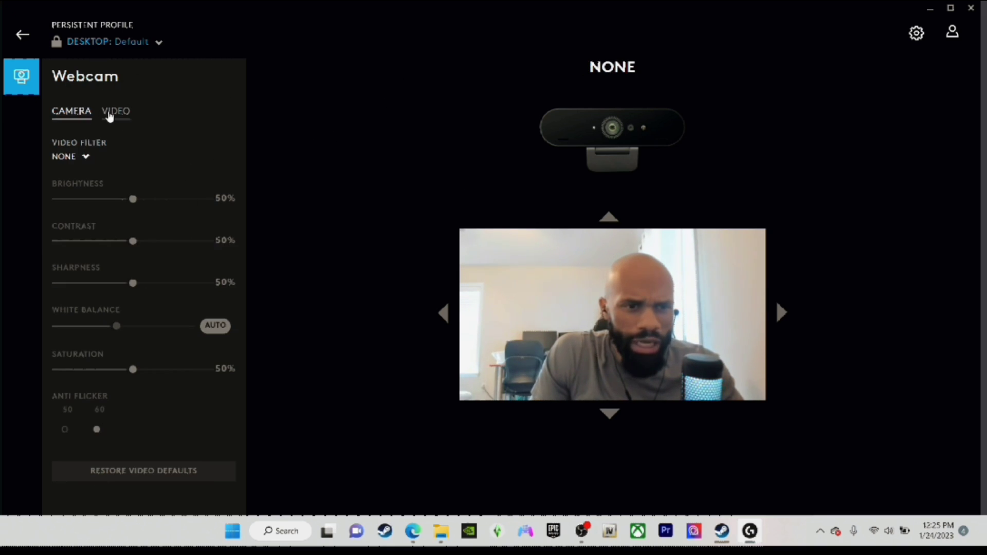
# - Cycle the webcam through the Default, Video Call and Streaming camera modes
pyautogui.click(96, 163)
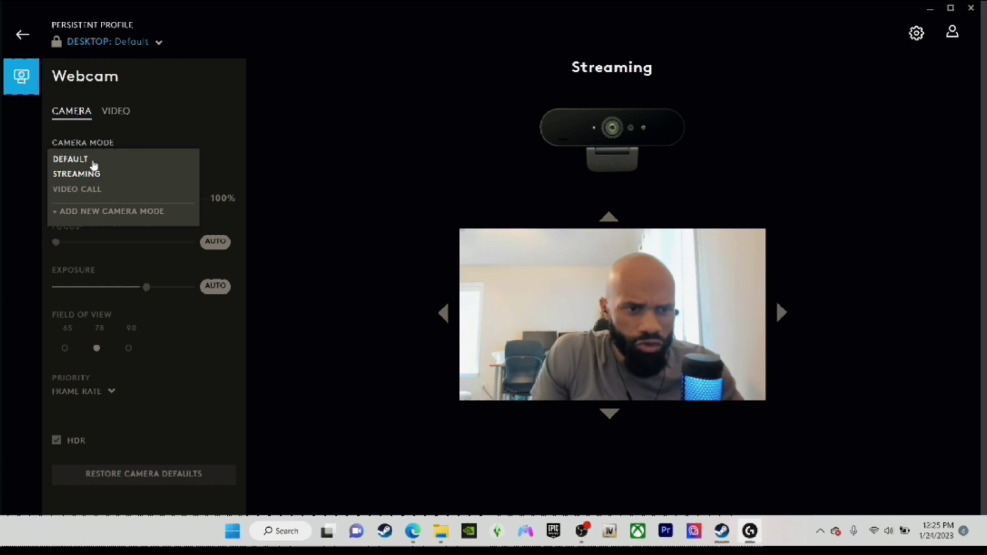
pyautogui.click(89, 159)
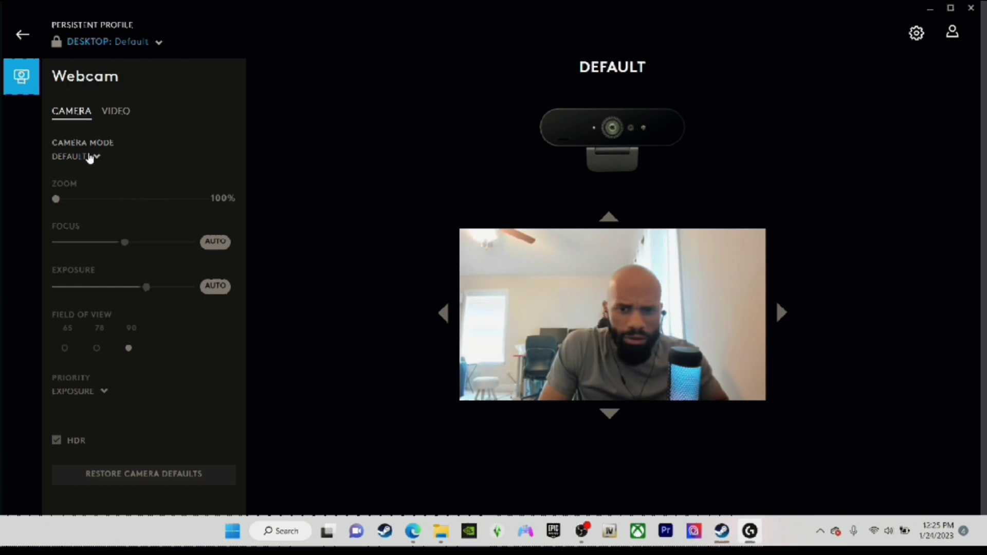
pyautogui.click(90, 157)
pyautogui.click(87, 189)
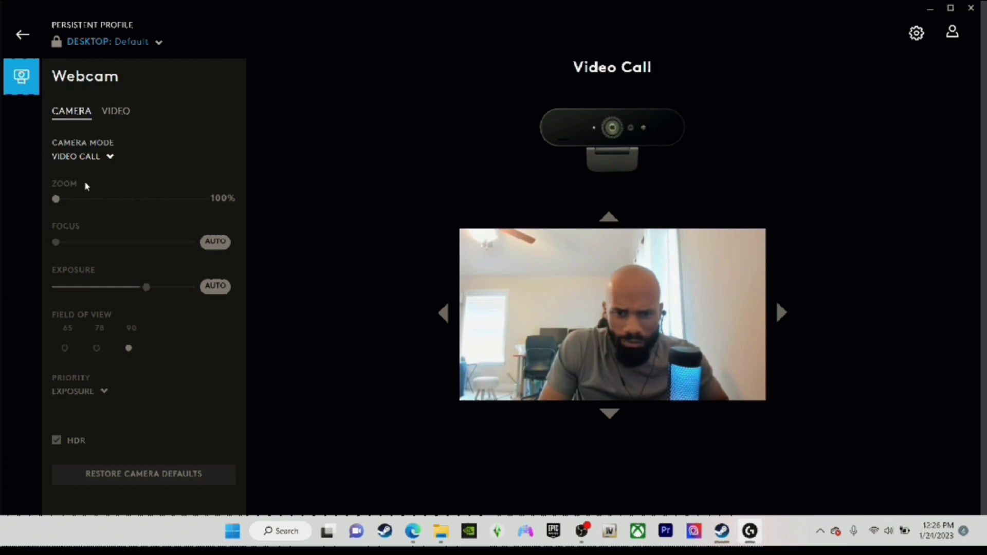
pyautogui.click(80, 156)
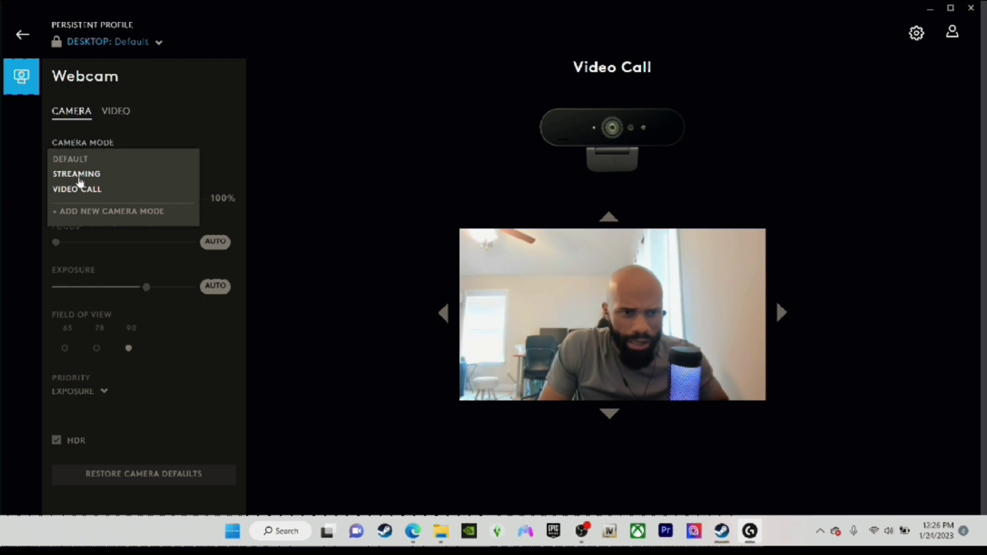
pyautogui.click(79, 176)
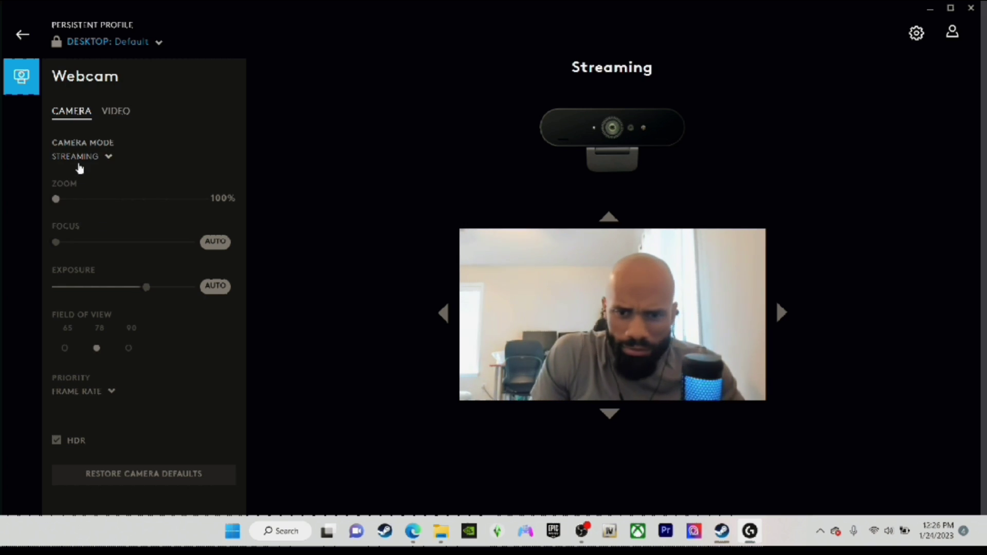
pyautogui.click(80, 157)
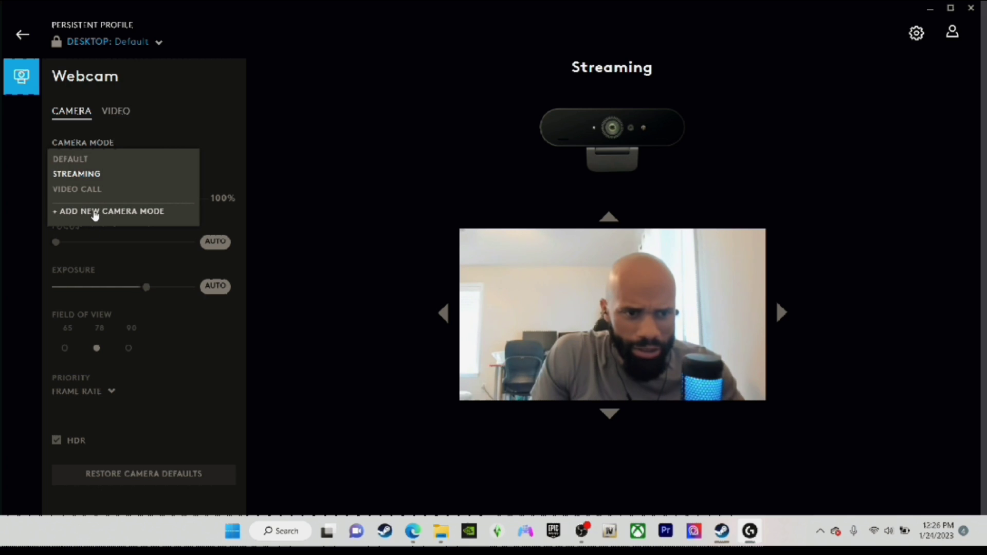
# - Create a new camera mode and test manual focus and exposure, leaving both on AUTO
pyautogui.click(93, 213)
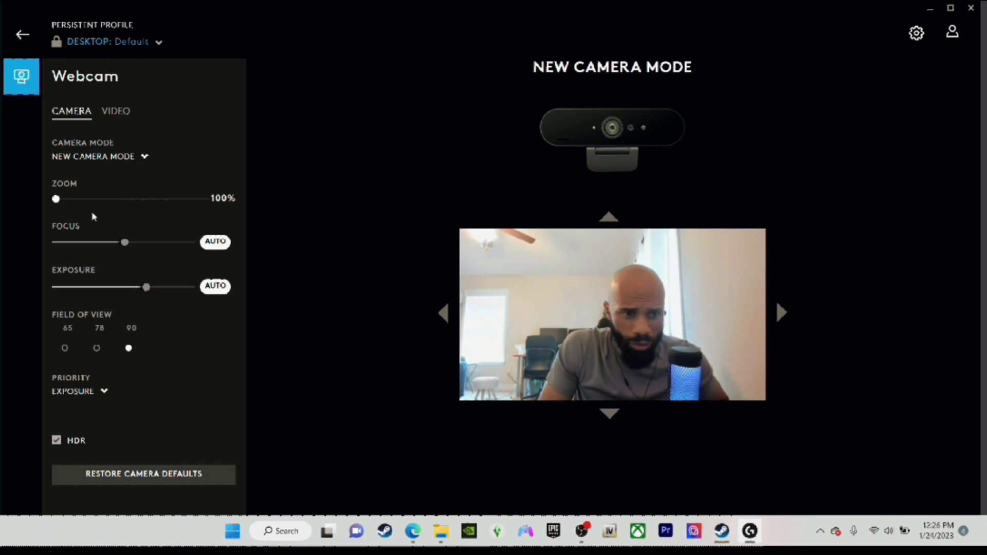
pyautogui.moveTo(58, 203)
pyautogui.mouseDown()
pyautogui.moveTo(98, 202)
pyautogui.moveTo(56, 201)
pyautogui.mouseUp()
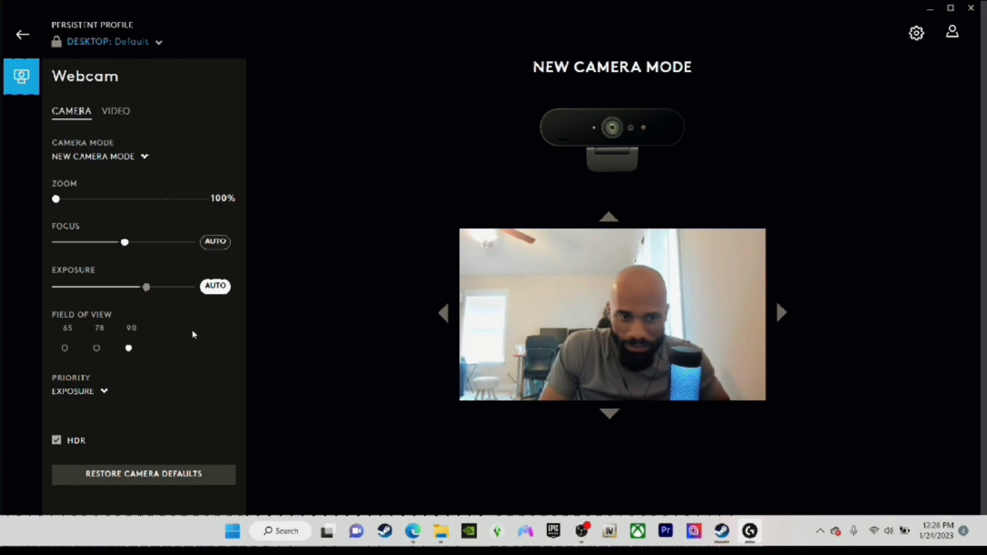
pyautogui.click(215, 242)
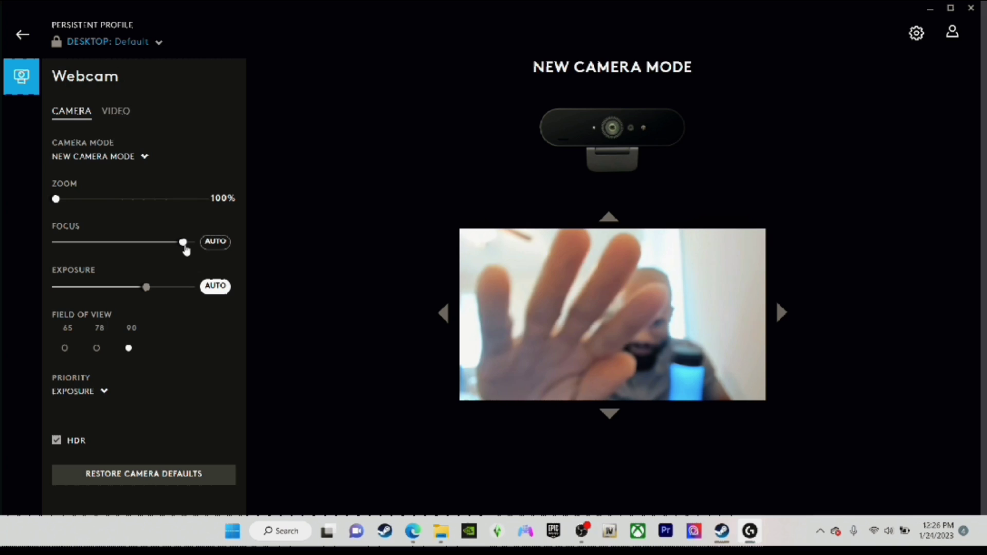
pyautogui.click(215, 243)
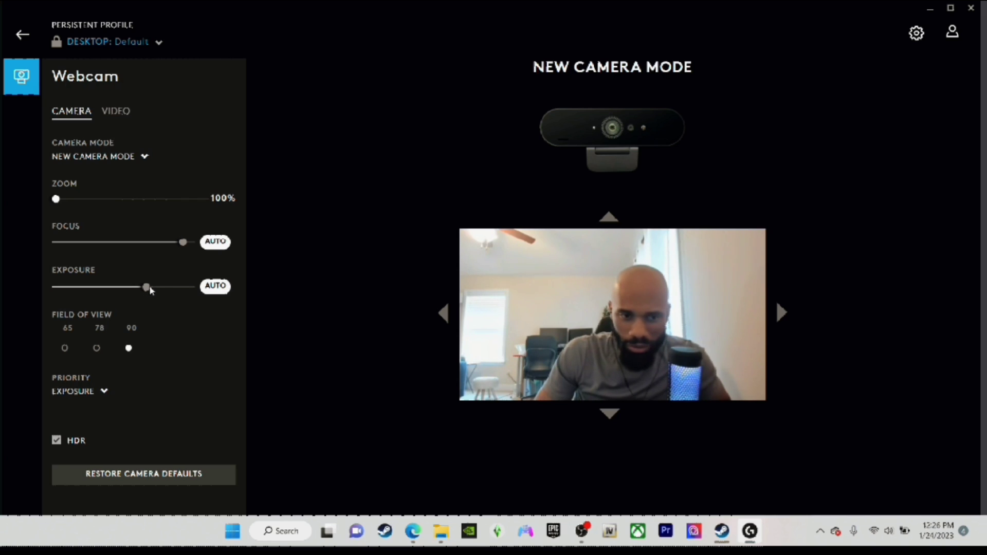
pyautogui.moveTo(150, 290); pyautogui.dragTo(191, 289)
pyautogui.click(215, 286)
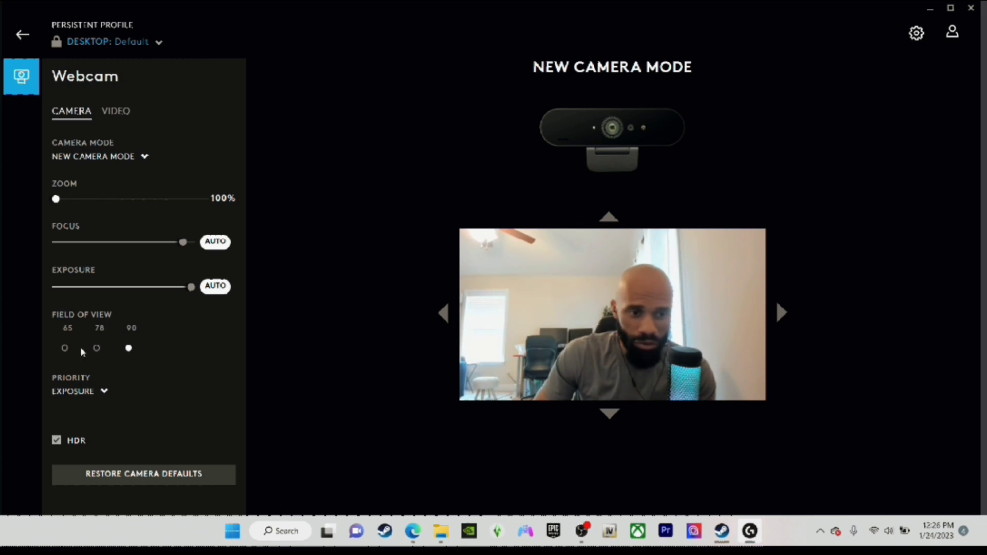
# - Compare fields of view 65, 78 and 90, settling on 78
pyautogui.click(63, 349)
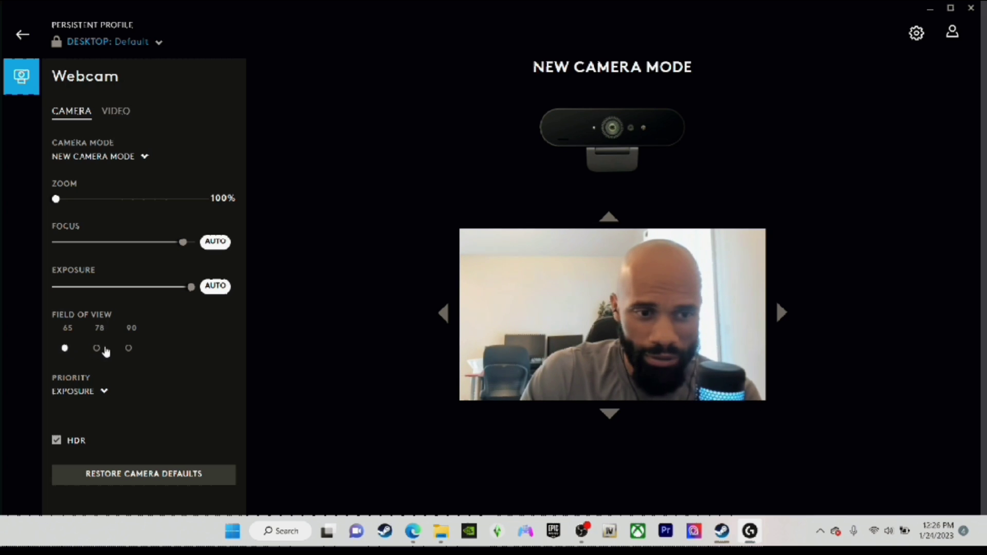
pyautogui.click(97, 349)
pyautogui.click(129, 349)
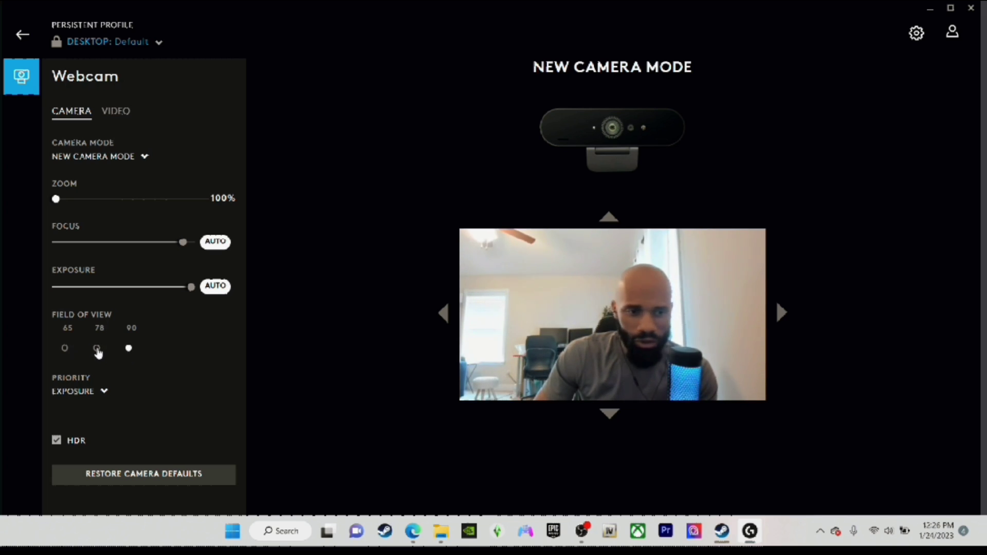
pyautogui.click(97, 349)
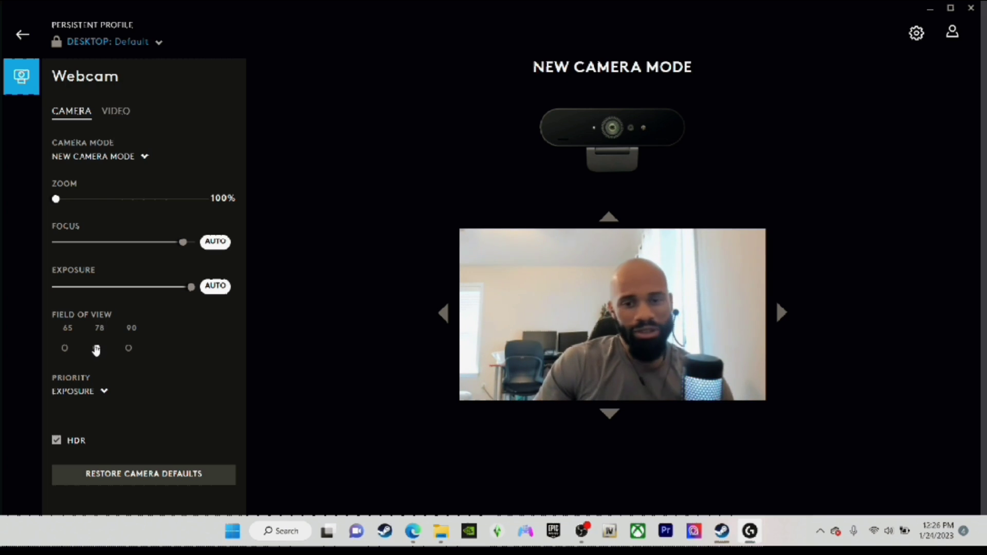
pyautogui.click(66, 351)
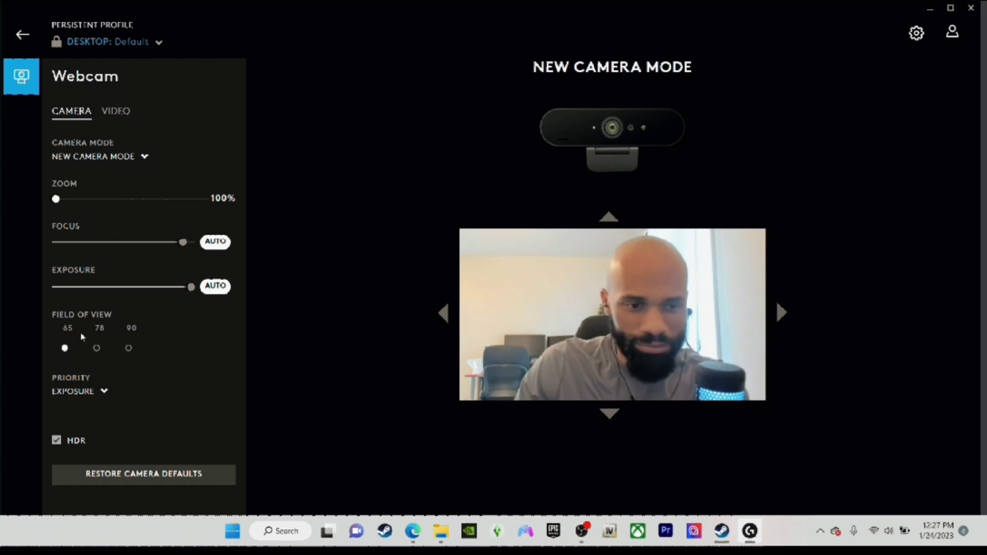
pyautogui.click(97, 349)
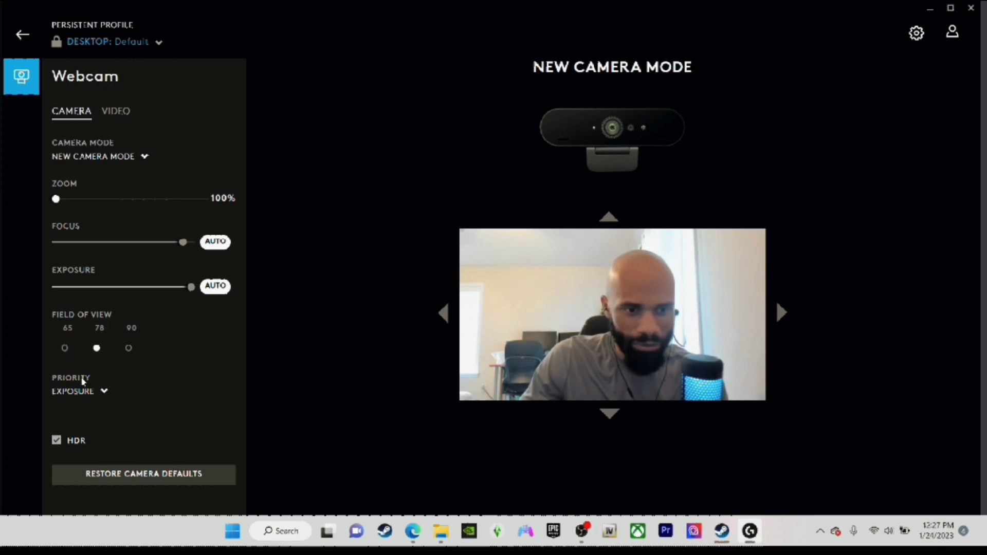
pyautogui.click(102, 395)
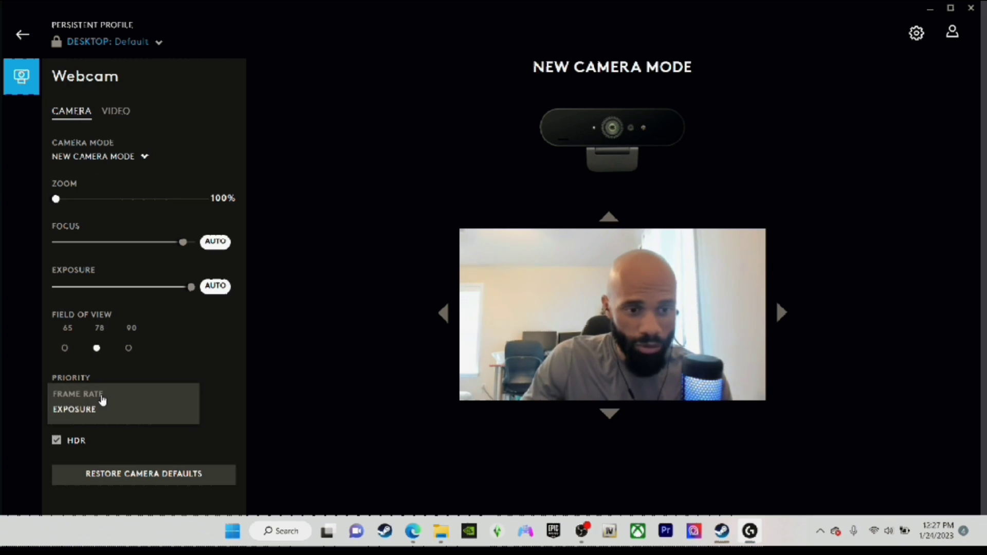
# - Preview the Cartoon, Zombie, Sickness and Black & White video filters on the webcam
pyautogui.click(124, 122)
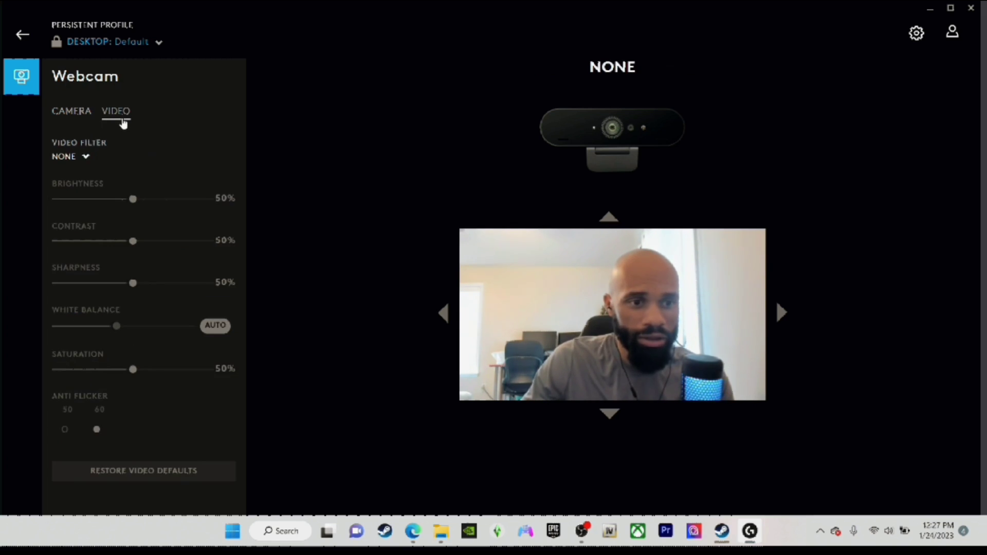
pyautogui.click(88, 113)
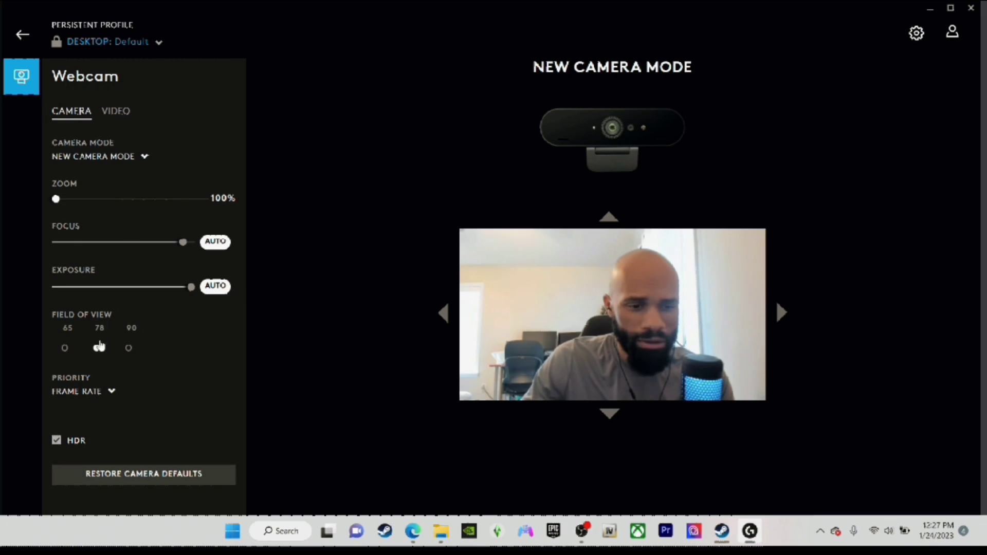
pyautogui.click(118, 115)
pyautogui.click(77, 159)
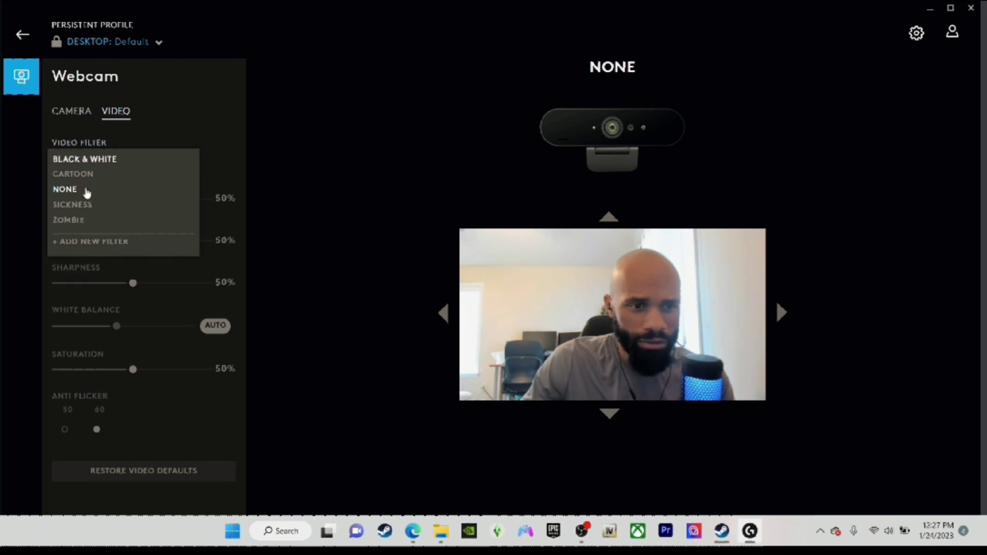
pyautogui.click(83, 177)
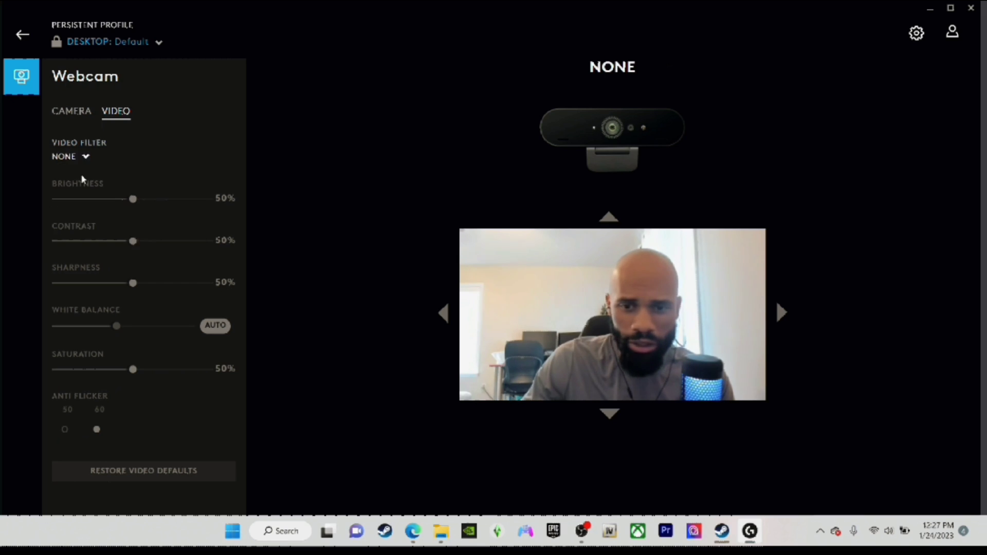
pyautogui.click(75, 156)
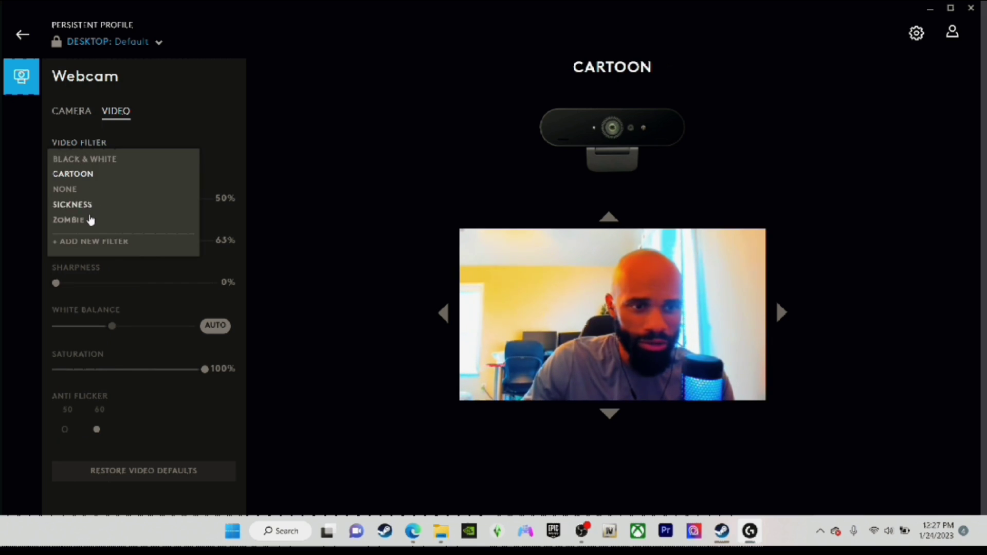
pyautogui.click(90, 220)
pyautogui.click(77, 157)
pyautogui.click(79, 204)
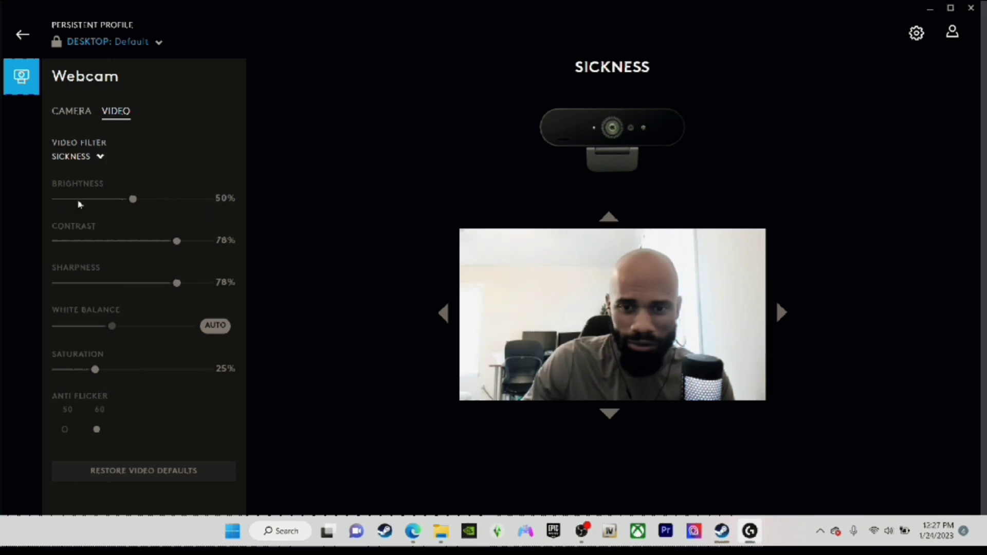
pyautogui.click(80, 157)
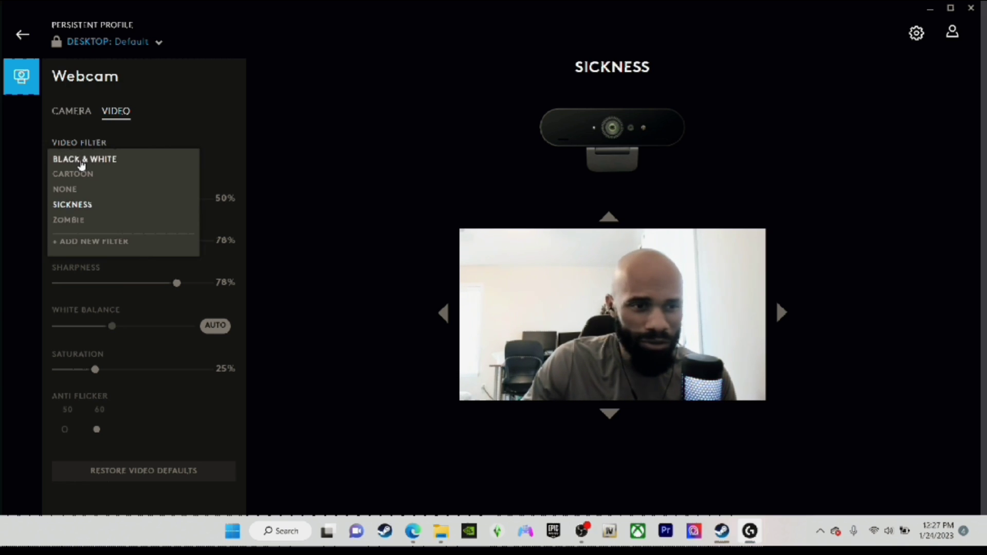
pyautogui.click(81, 160)
# - Set the video filter back to None and return to the camera mode settings
pyautogui.click(81, 161)
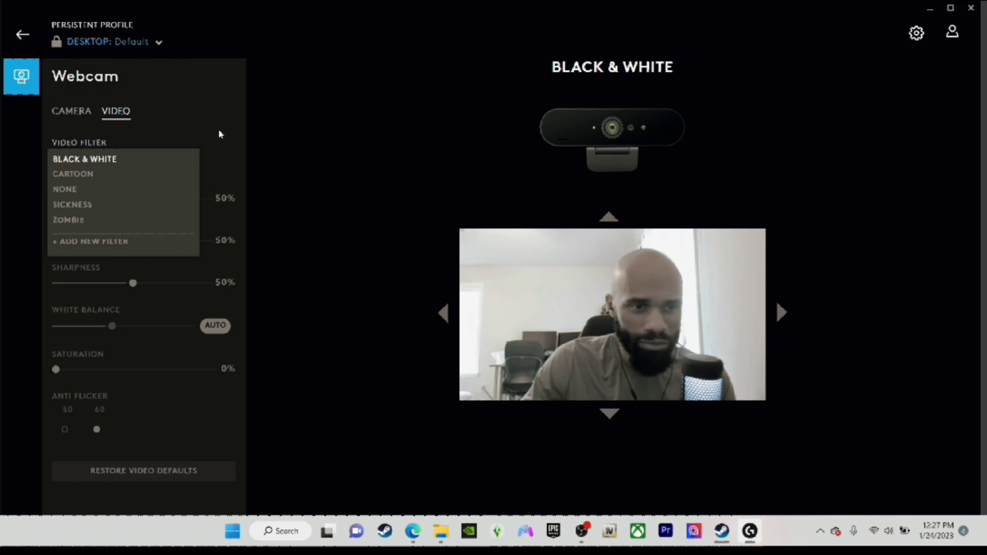
pyautogui.click(186, 135)
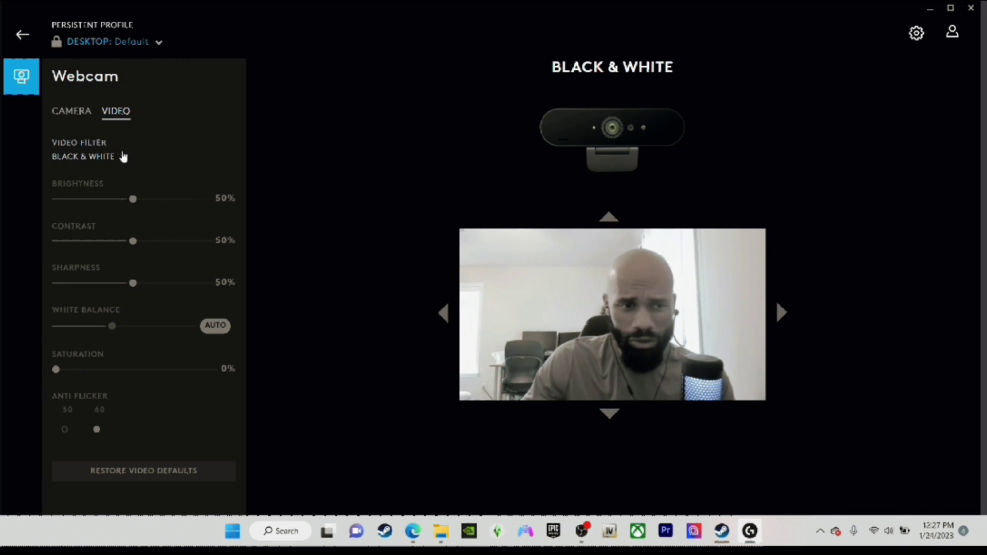
pyautogui.click(117, 157)
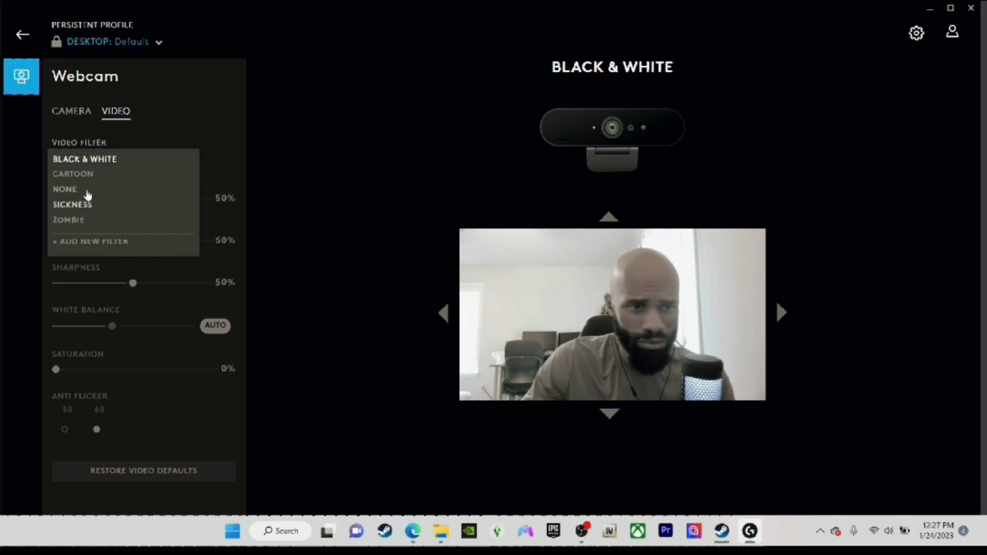
pyautogui.click(87, 192)
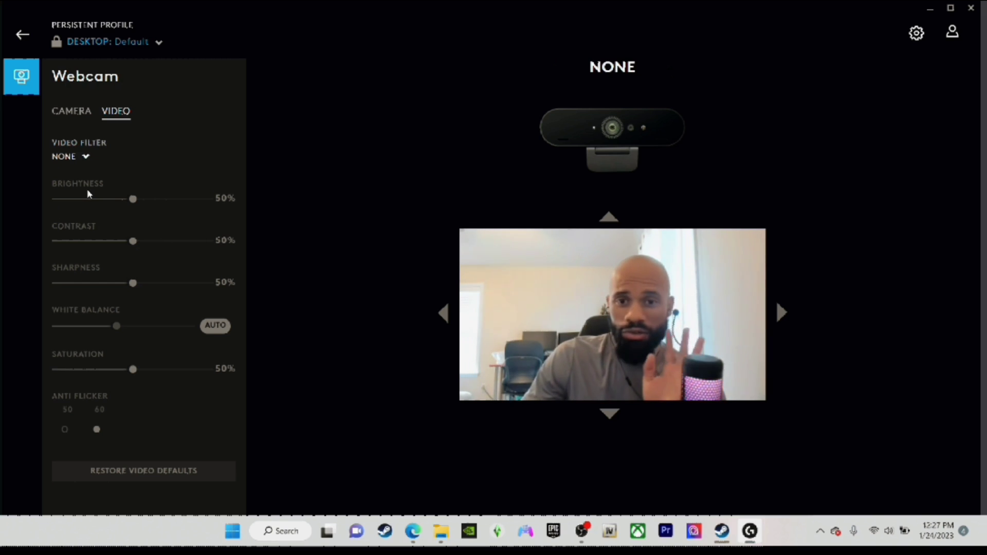
pyautogui.click(80, 119)
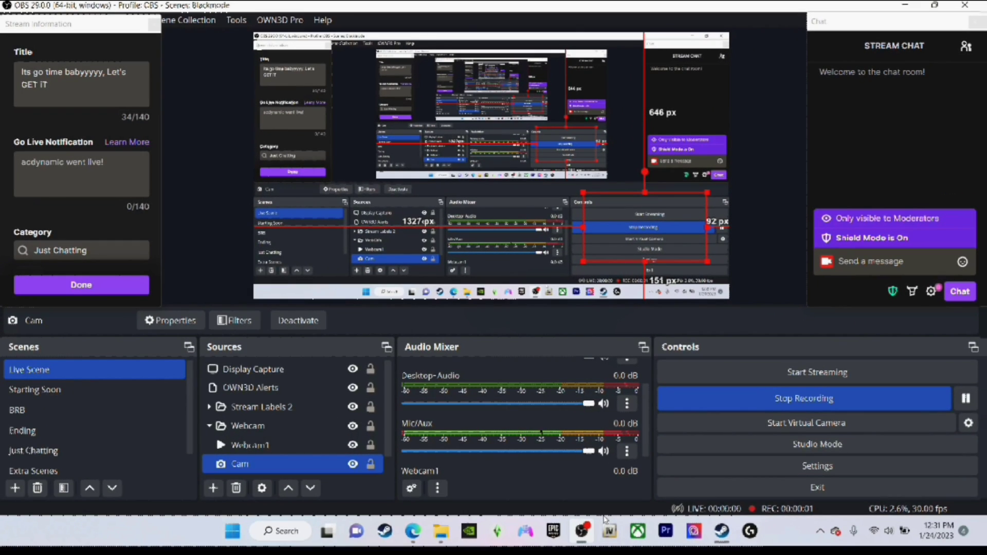
# - Select the Cam source in the Live Scene's Sources list
pyautogui.keyDown('ctrl'); pyautogui.click(311, 444); pyautogui.keyUp('ctrl')
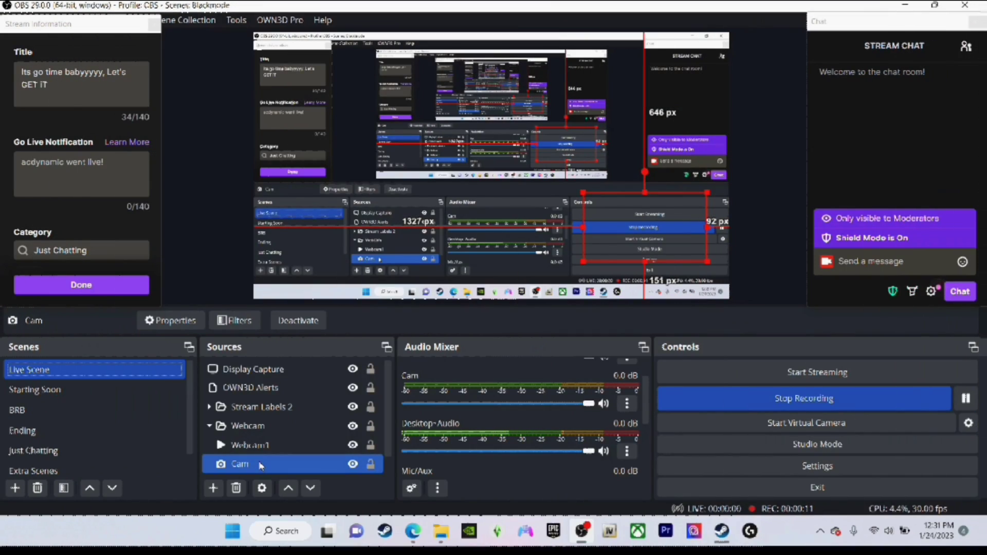
# - In the Cam properties, keep Video Format Any and Color Space Default, and set Color Range to Full
pyautogui.doubleClick(260, 465)
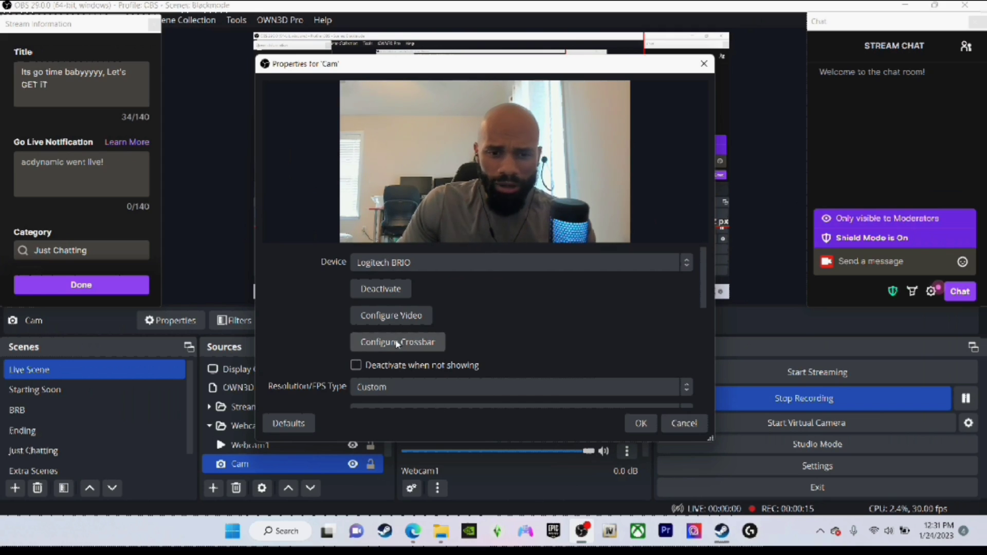
pyautogui.scroll(-2, 423, 340)
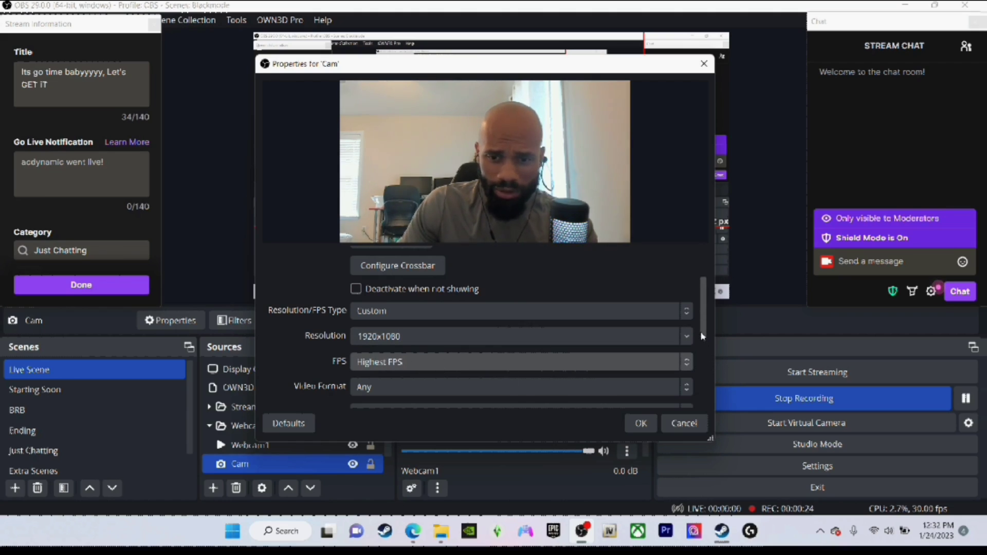
pyautogui.moveTo(704, 337); pyautogui.dragTo(704, 366)
pyautogui.click(636, 316)
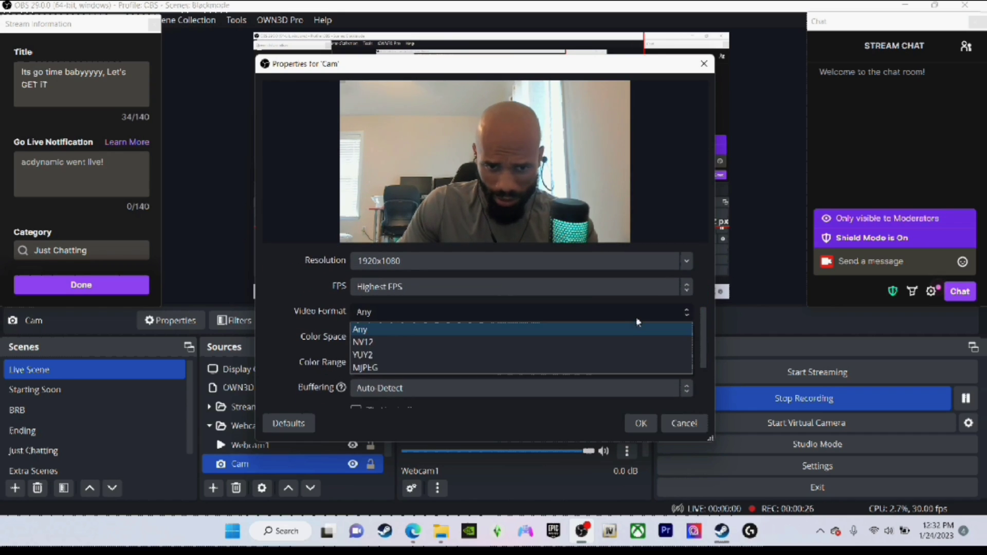
pyautogui.click(636, 316)
pyautogui.moveTo(703, 329); pyautogui.dragTo(706, 353)
pyautogui.click(434, 292)
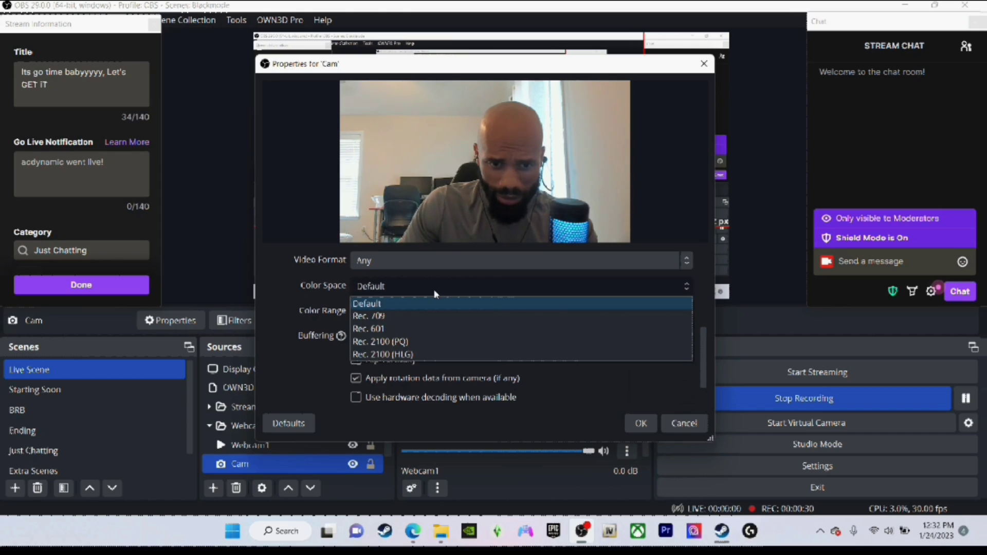
pyautogui.click(435, 293)
pyautogui.click(408, 311)
pyautogui.click(400, 355)
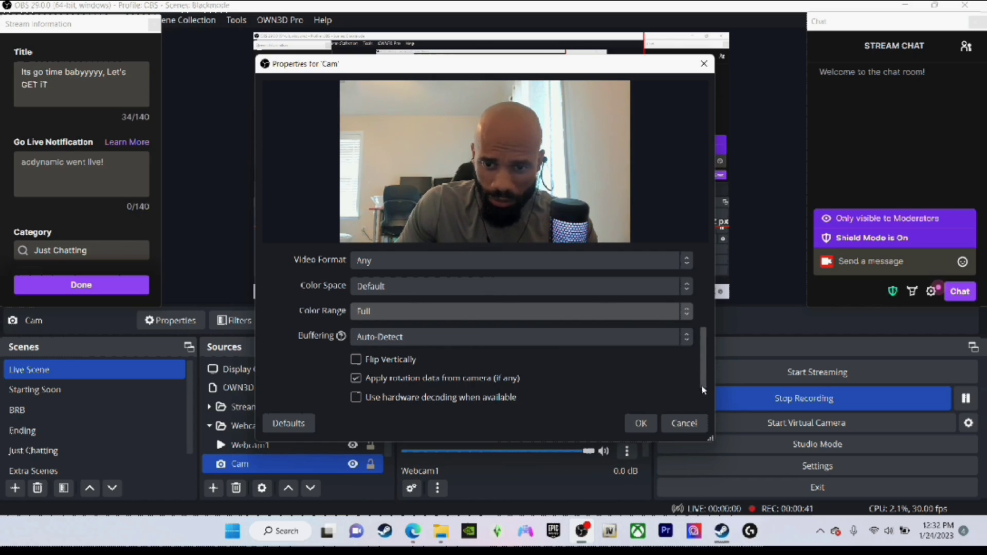
pyautogui.moveTo(702, 381); pyautogui.dragTo(698, 304)
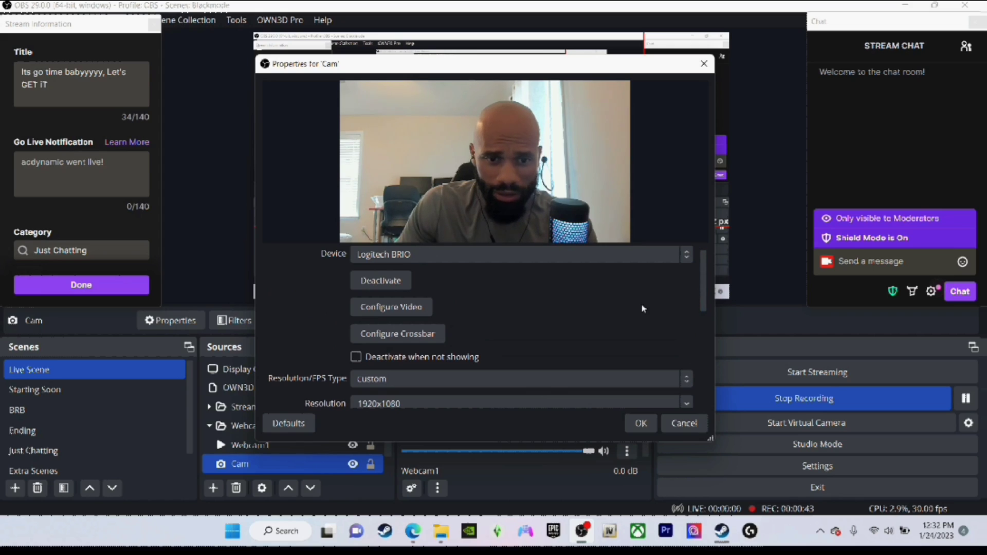
# - In Configure Video, raise Sharpness to 196 and 224, then lower it to 142
pyautogui.click(413, 307)
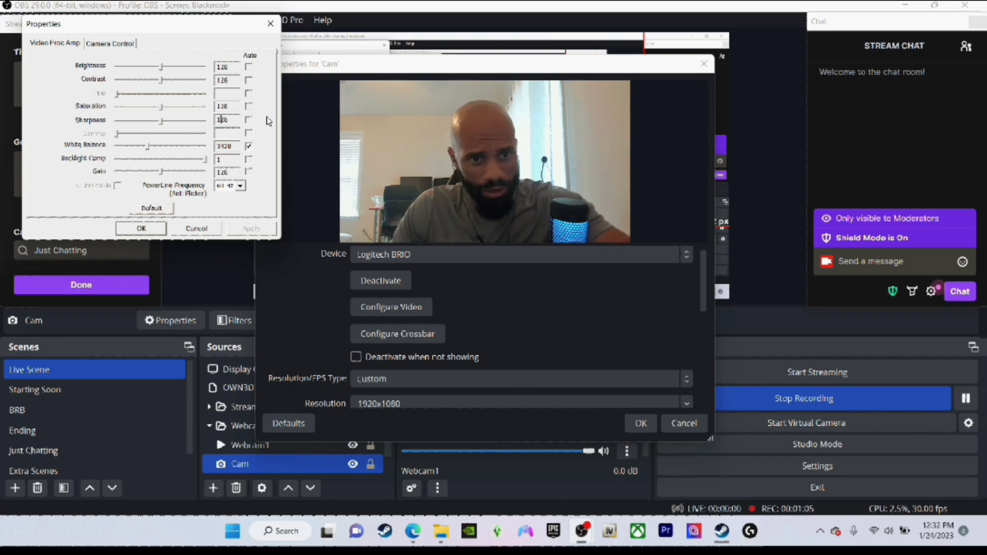
pyautogui.click(186, 123)
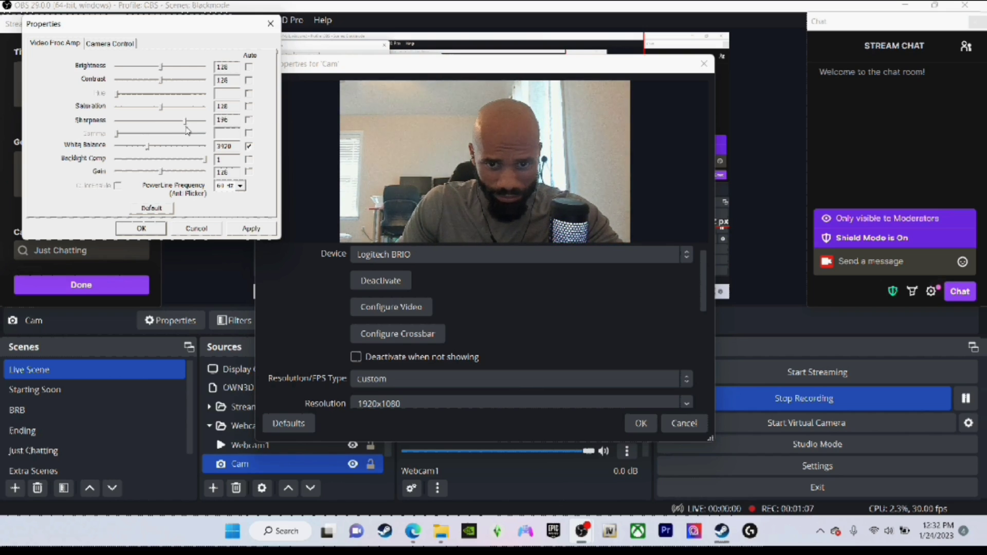
pyautogui.moveTo(187, 130); pyautogui.dragTo(197, 133)
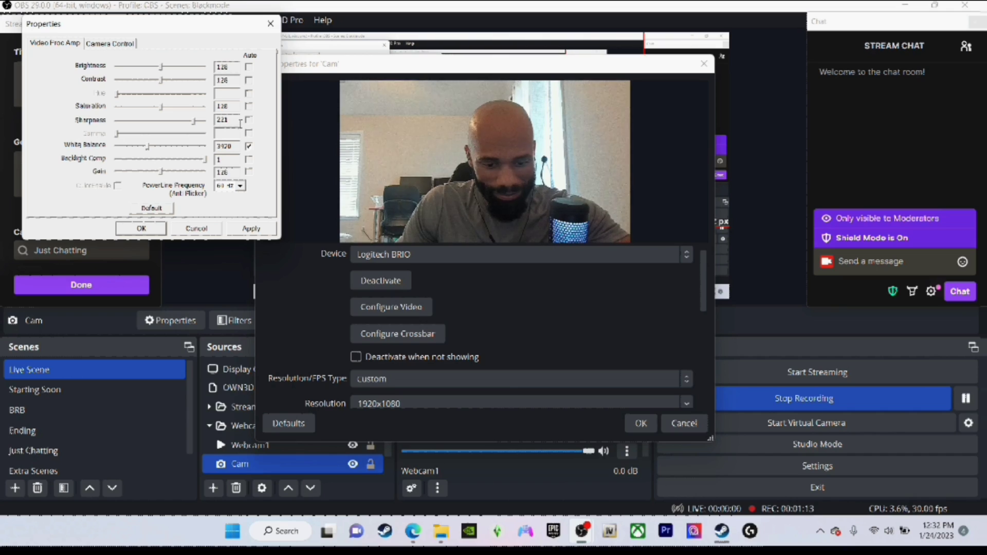
pyautogui.moveTo(230, 122); pyautogui.dragTo(202, 127)
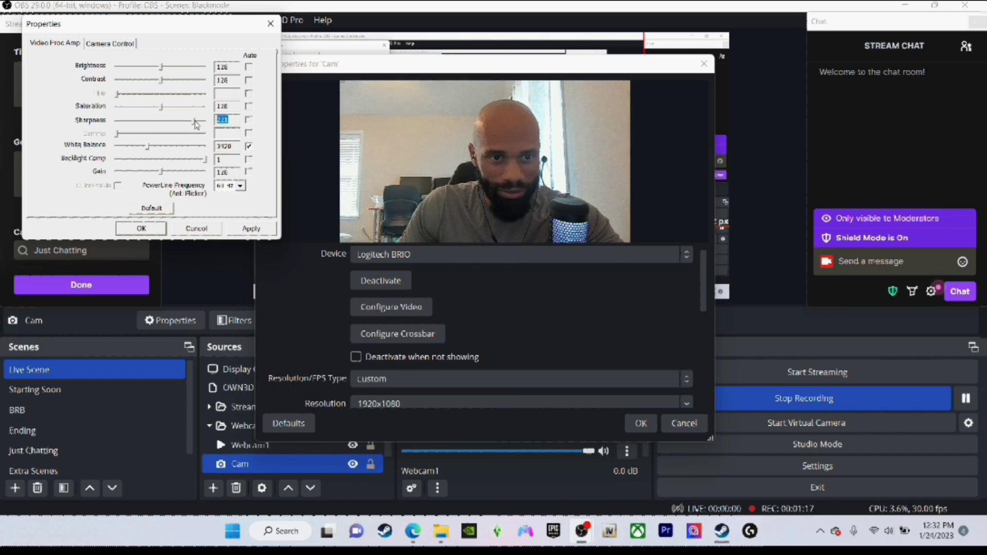
pyautogui.moveTo(195, 121); pyautogui.dragTo(167, 124)
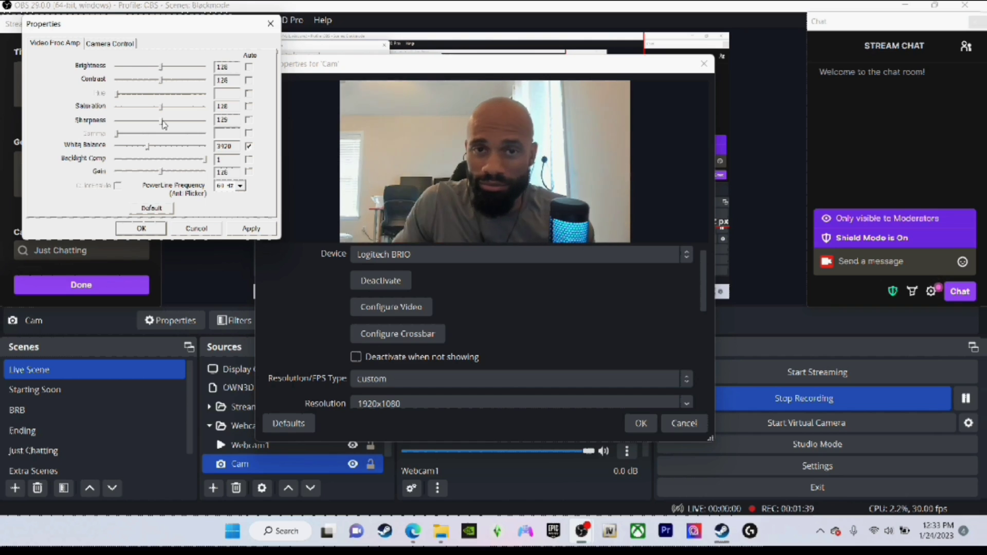
# - Close the Video Proc Amp window and scroll the Cam properties to the FPS and colour settings
pyautogui.click(141, 228)
pyautogui.scroll(-2, 531, 371)
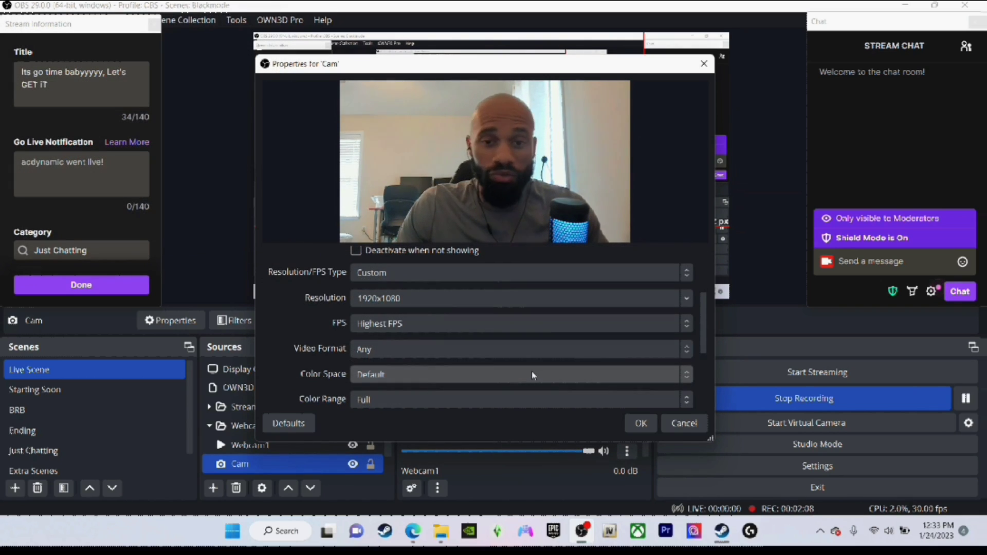